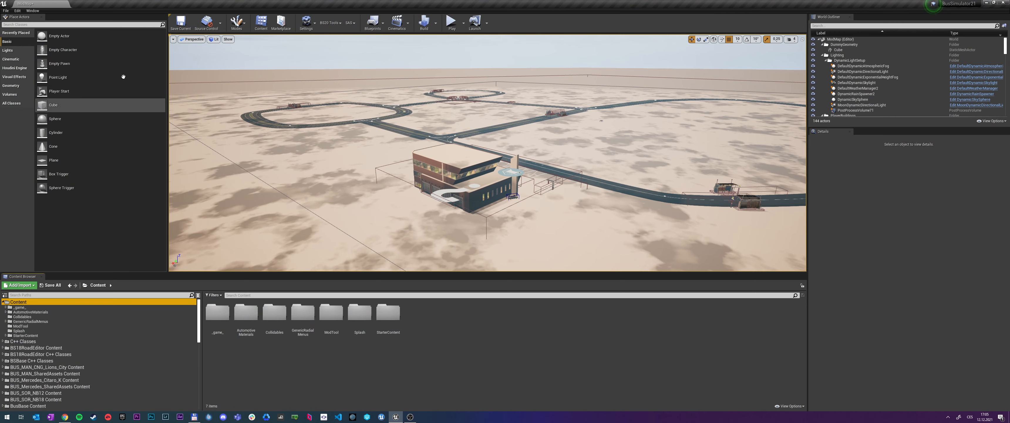
Create a new plugin from the Content Only template, named CUST_SASDecal, and close the plugin browser.
{"action": "left_click", "coordinate": [17, 10]}
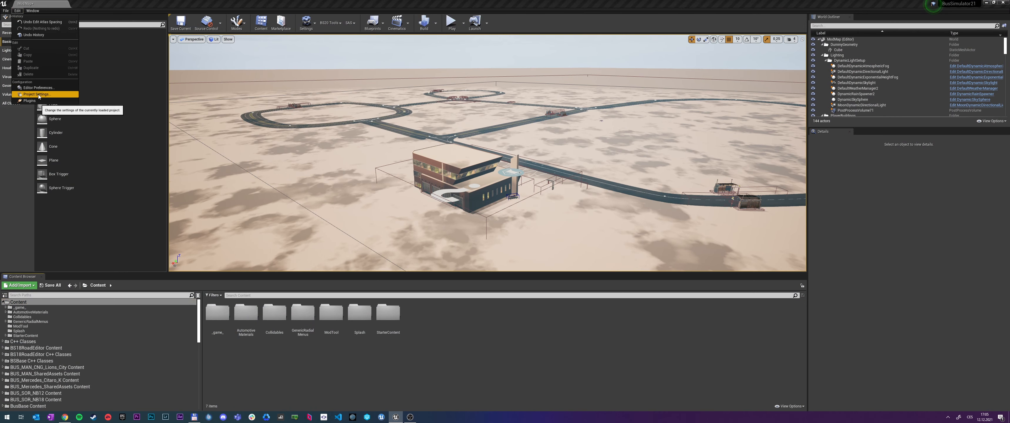
{"action": "left_click", "coordinate": [29, 101]}
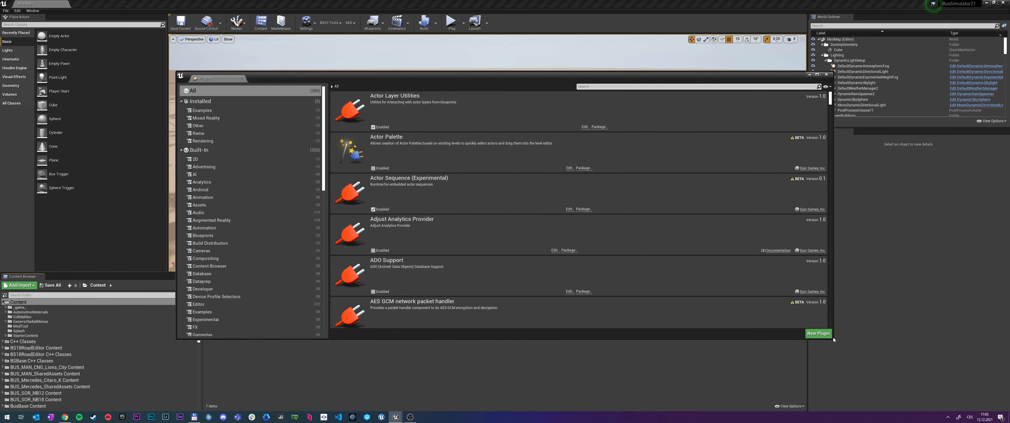
{"action": "left_click", "coordinate": [824, 334]}
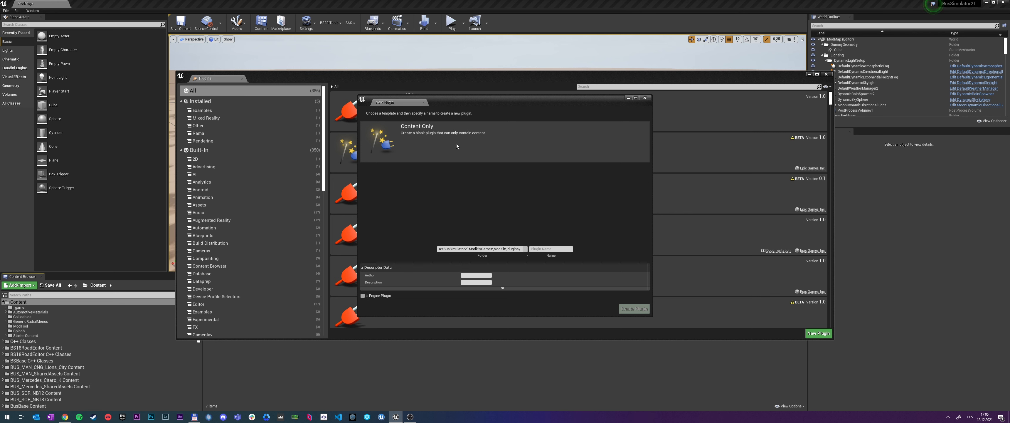
{"action": "left_click", "coordinate": [448, 144]}
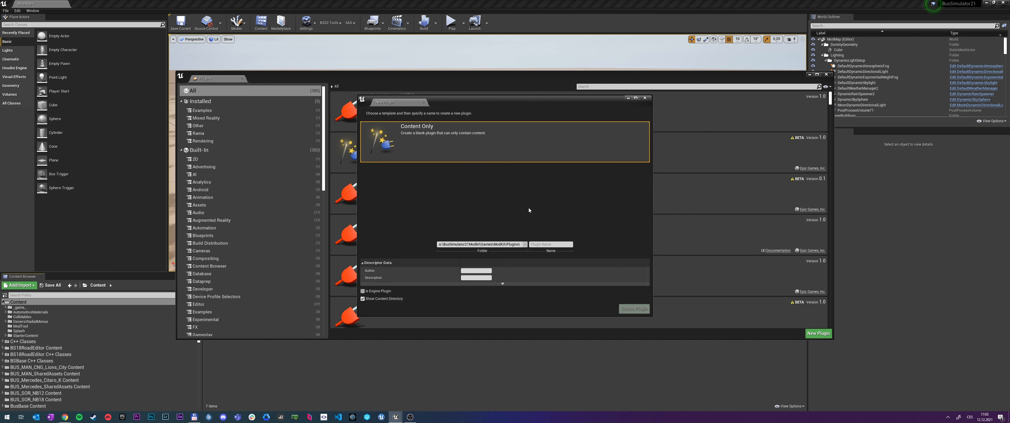
{"action": "left_click", "coordinate": [546, 244]}
{"action": "type", "text": "CUST_SASDecal"}
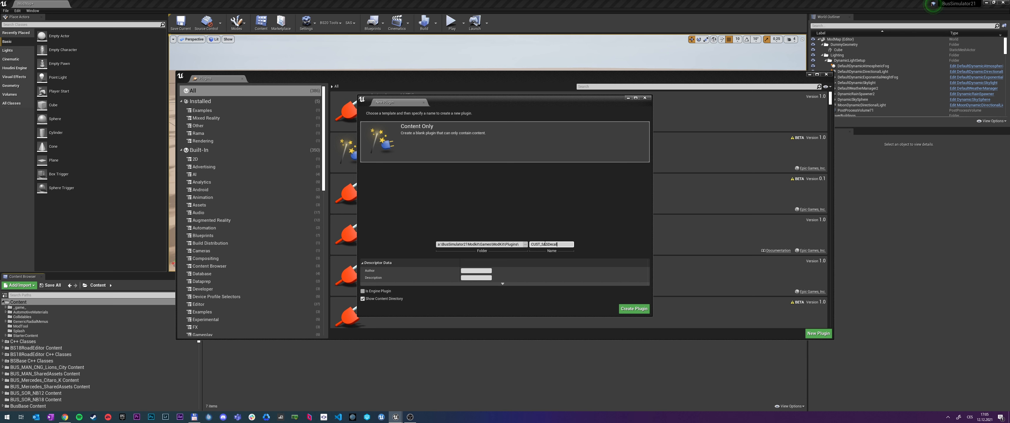
{"action": "left_click", "coordinate": [634, 308]}
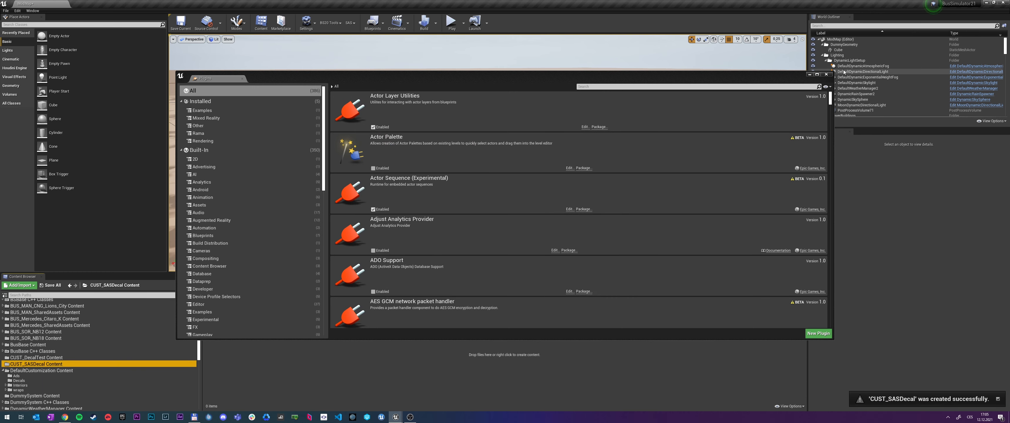
{"action": "left_click", "coordinate": [827, 75]}
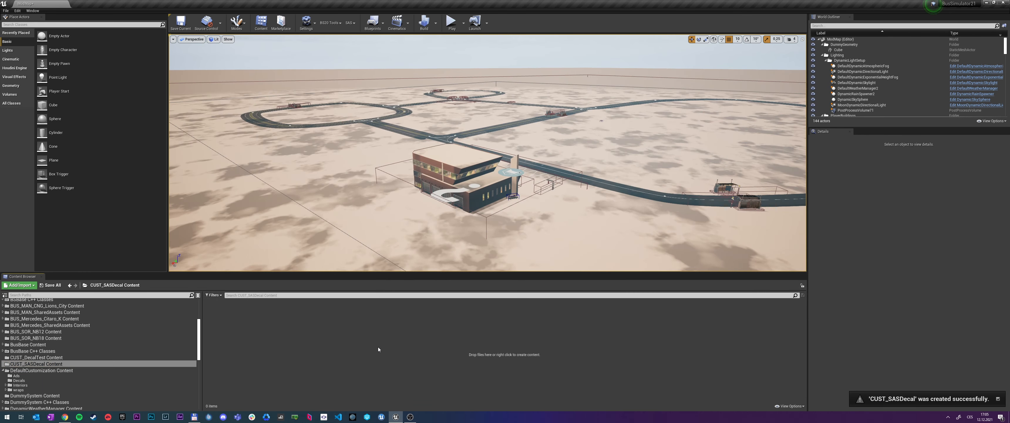
Create a data asset of class ModInfo in the CUST_SASDecal content folder and name it ModInfo.
{"action": "right_click", "coordinate": [394, 319]}
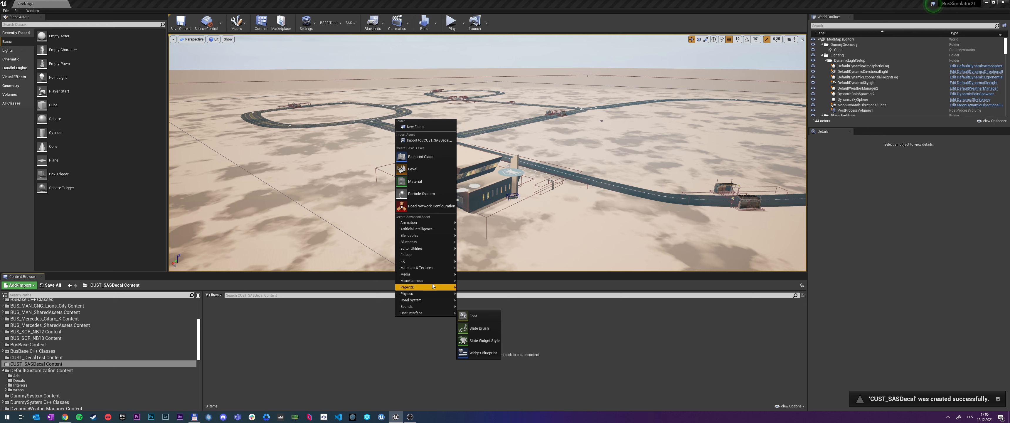
{"action": "mouse_move", "coordinate": [439, 281]}
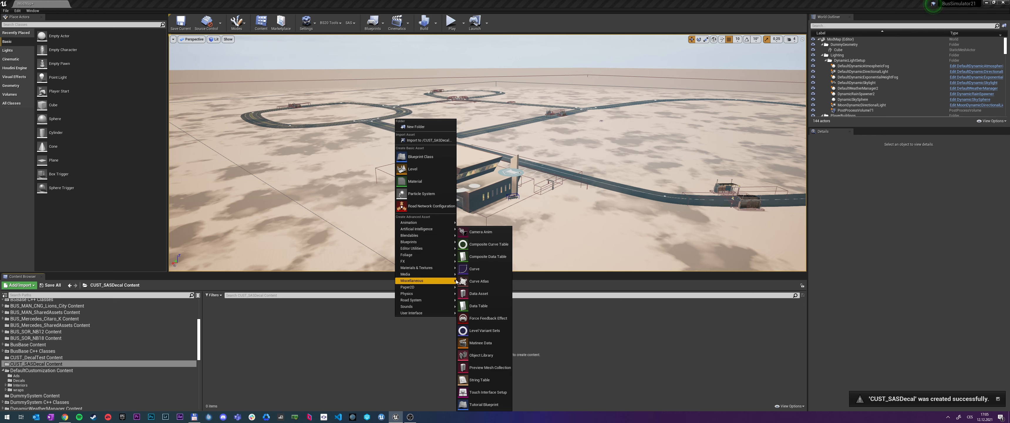
{"action": "left_click", "coordinate": [483, 294]}
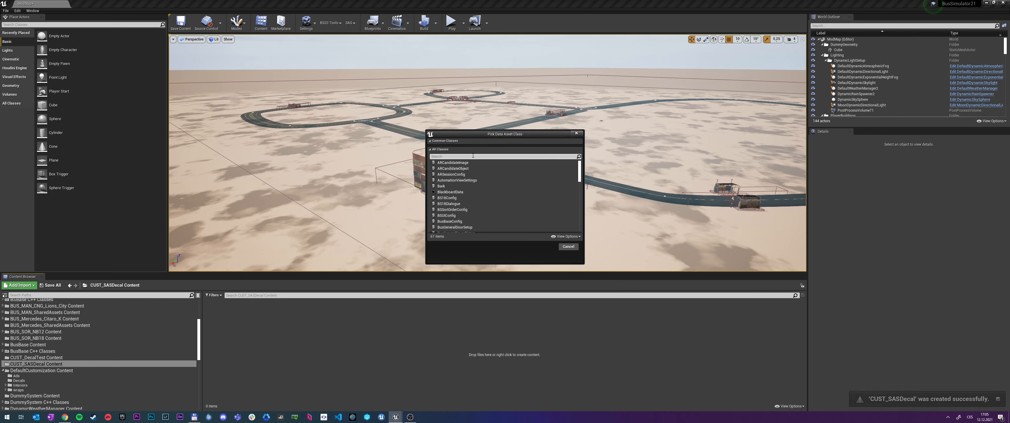
{"action": "type", "text": "mod"}
{"action": "left_click", "coordinate": [447, 162]}
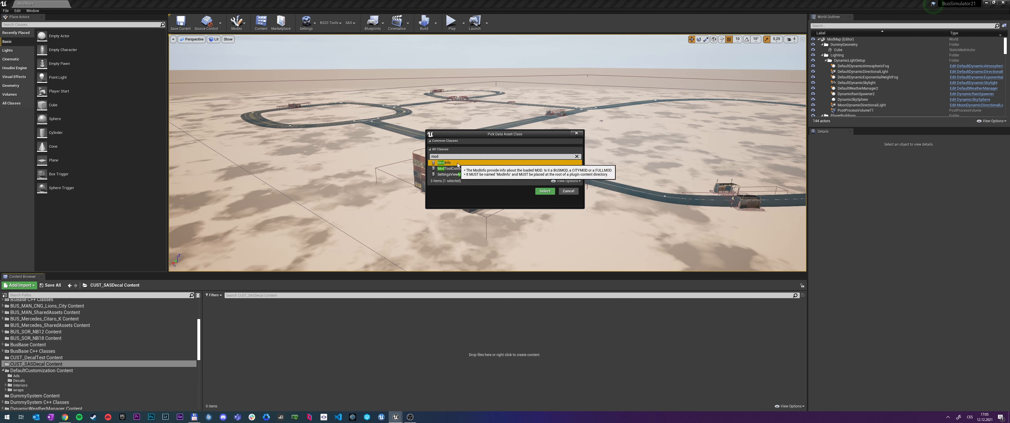
{"action": "left_click", "coordinate": [546, 193]}
{"action": "type", "text": "ModI"}
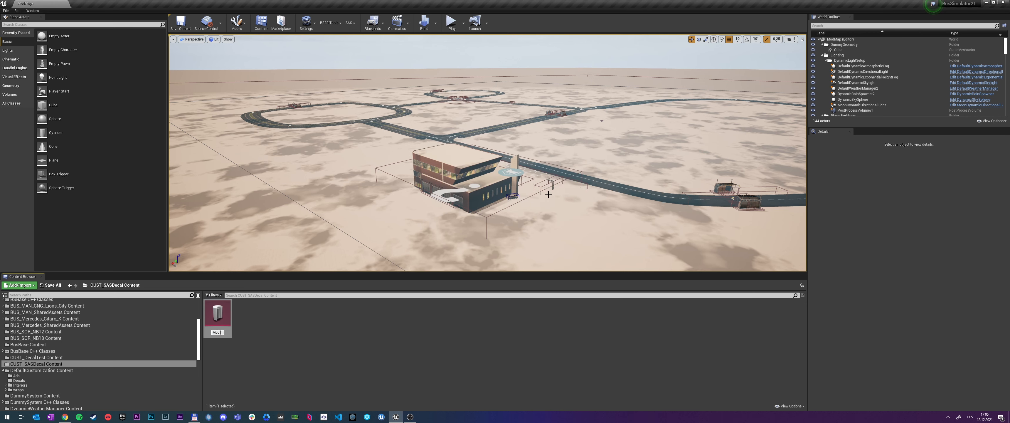
{"action": "type", "text": "nfo"}
{"action": "key", "text": "Return"}
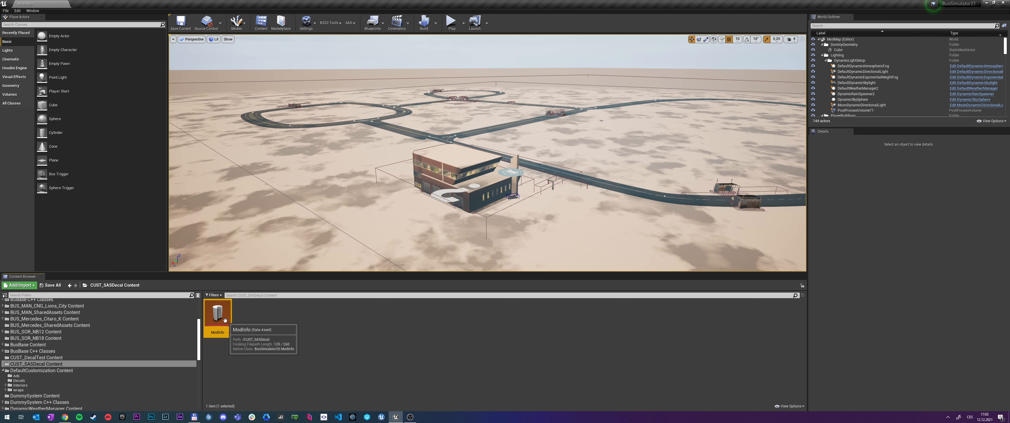
{"action": "left_click", "coordinate": [305, 340]}
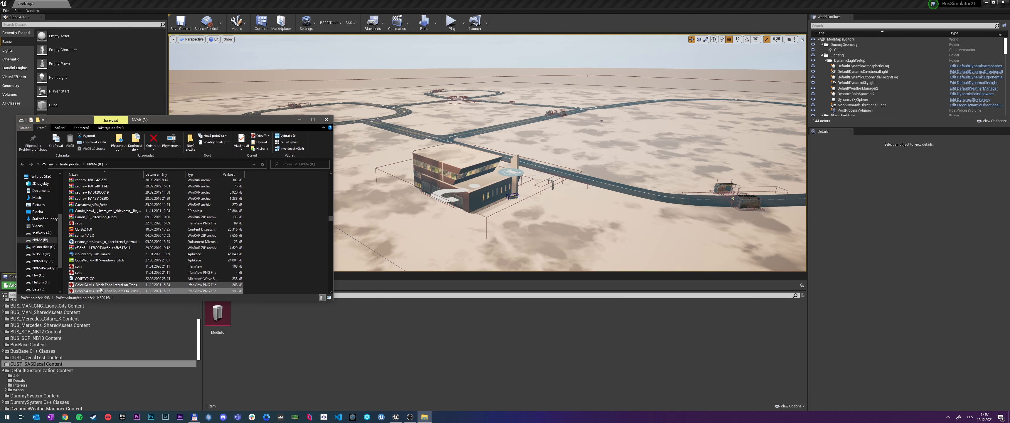
Import the image "Color SAM + Black Font Square On Transparent.png" into the CUST_SASDecal content folder and preview the texture.
{"action": "left_click_drag", "start_coordinate": [98, 292], "coordinate": [218, 314]}
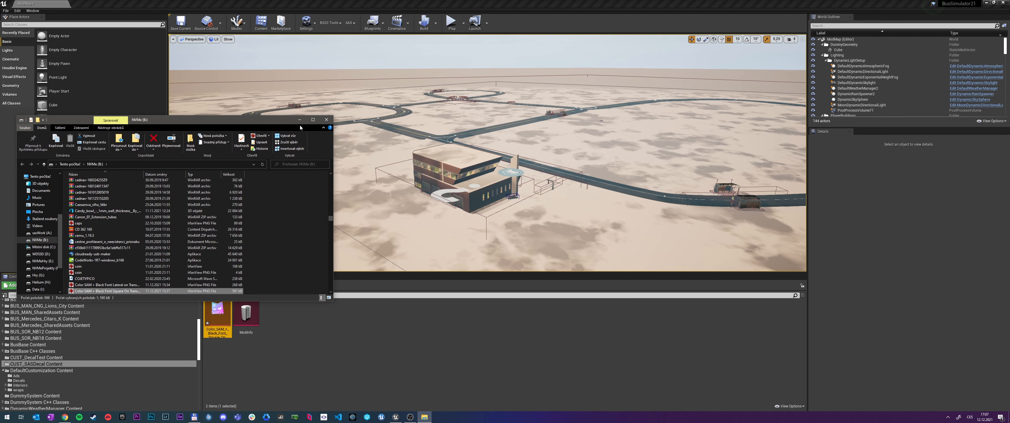
{"action": "left_click", "coordinate": [299, 135]}
{"action": "double_click", "coordinate": [218, 314]}
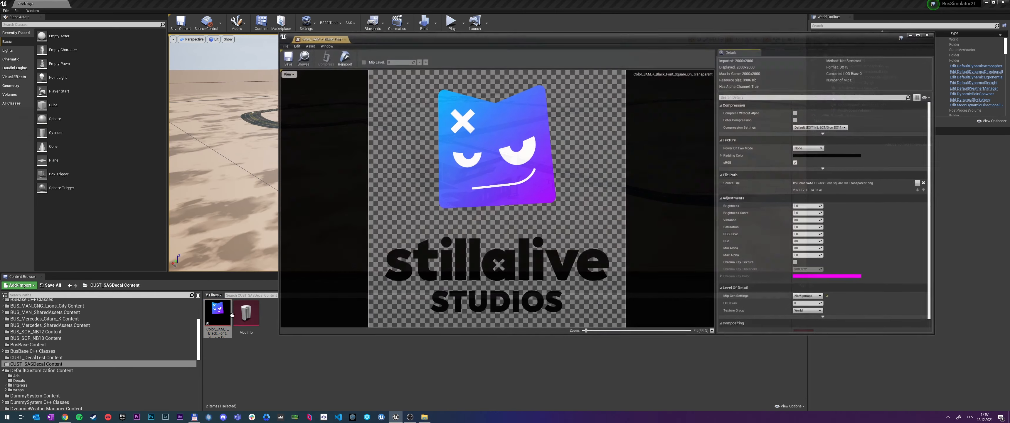
{"action": "left_click", "coordinate": [344, 38]}
Rename the imported logo texture to TX_SasDecal and inspect its properties in the texture editor.
{"action": "right_click", "coordinate": [220, 314]}
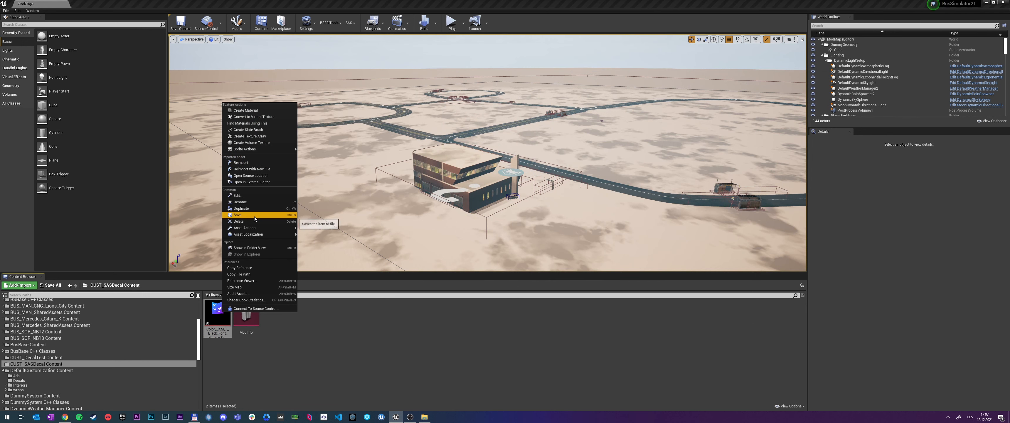
{"action": "left_click", "coordinate": [259, 202]}
{"action": "type", "text": "TX_"}
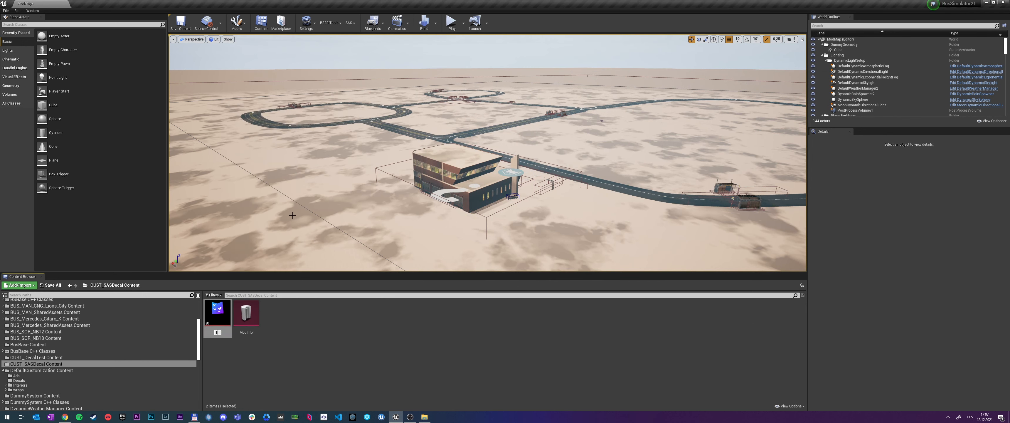
{"action": "type", "text": "SasDecal"}
{"action": "key", "text": "Return"}
{"action": "double_click", "coordinate": [246, 314]}
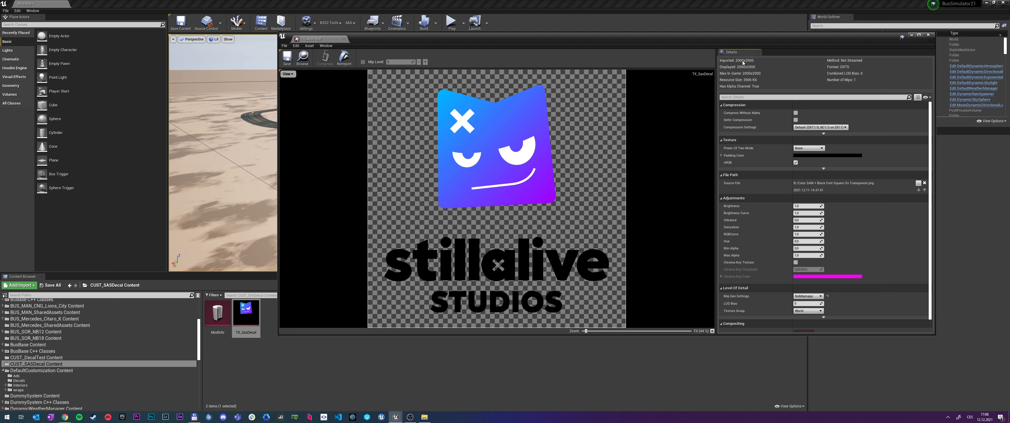
{"action": "left_click", "coordinate": [344, 39]}
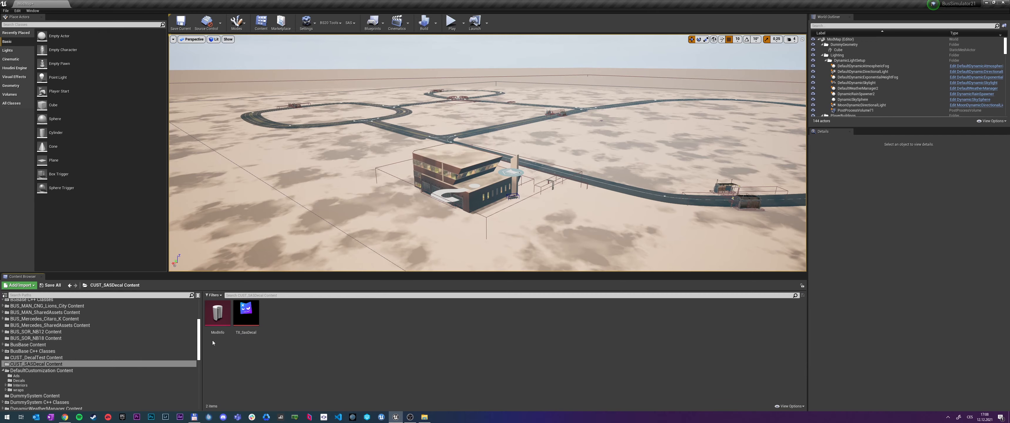
In the ModInfo asset, set the mod name to "Stillalive studios decal" and the preview picture to TX_SasDecal.
{"action": "double_click", "coordinate": [218, 313]}
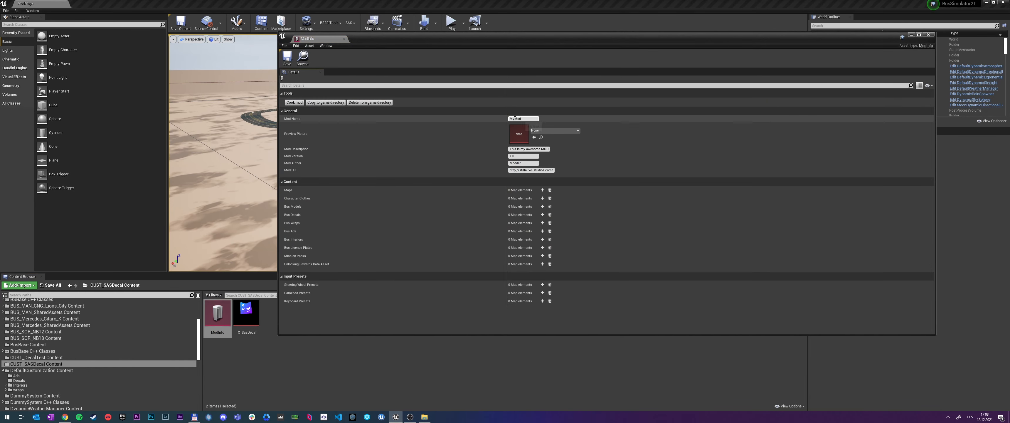
{"action": "left_click", "coordinate": [529, 118]}
{"action": "type", "text": "Stillalive"}
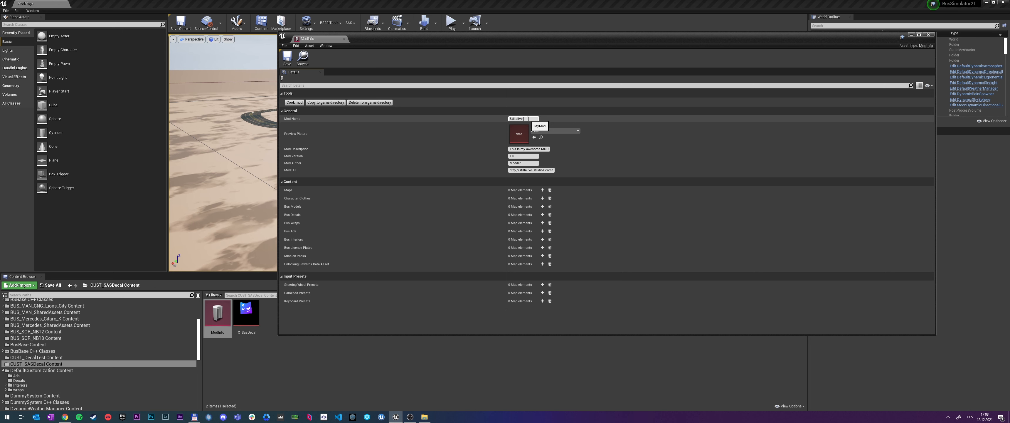
{"action": "type", "text": " studios decal"}
{"action": "key", "text": "Return"}
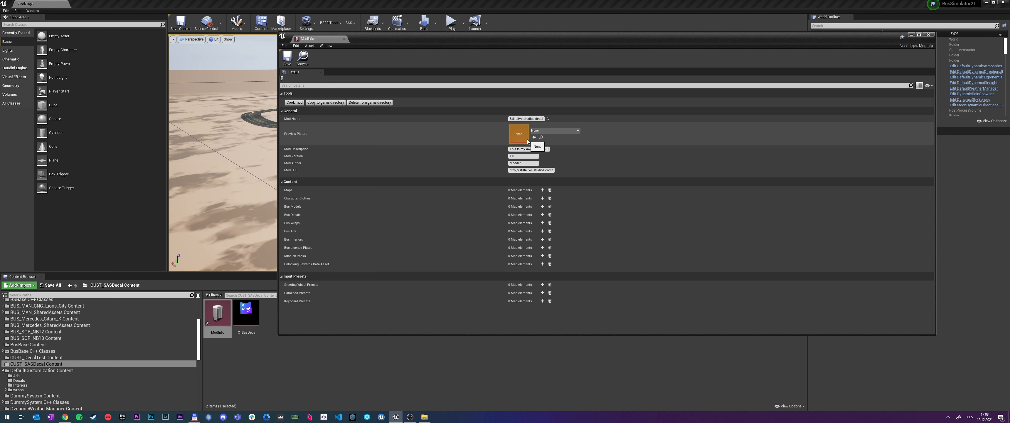
{"action": "left_click_drag", "start_coordinate": [246, 312], "coordinate": [514, 143]}
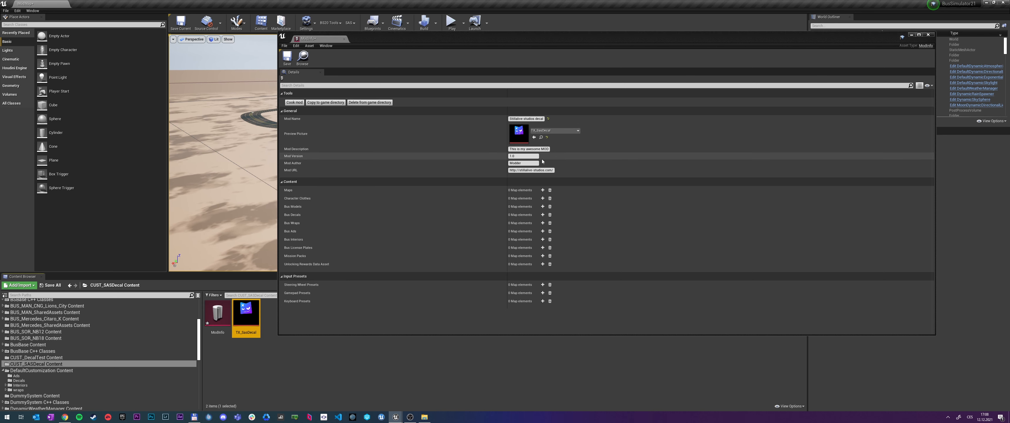
{"action": "left_click", "coordinate": [529, 150]}
{"action": "left_click", "coordinate": [607, 157]}
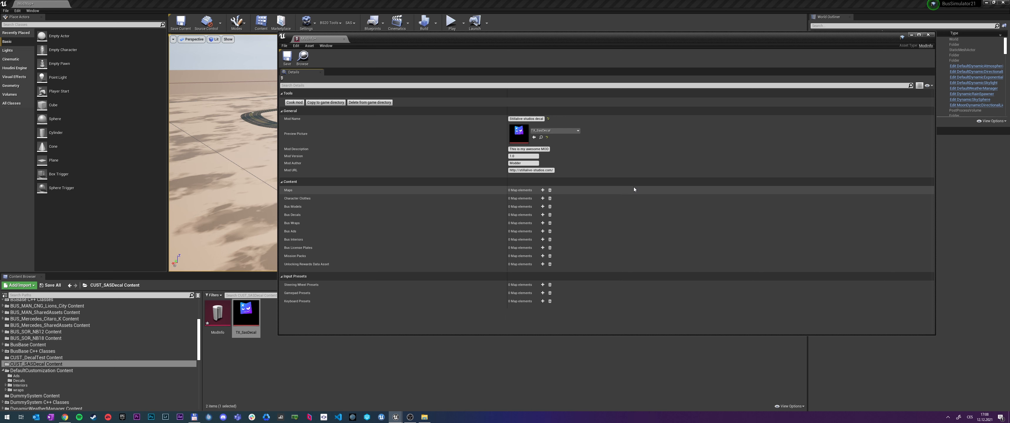
Add a Bus Decals element named CUST_SASDecal to ModInfo and assign TX_SasDecal as its texture.
{"action": "left_click", "coordinate": [543, 214]}
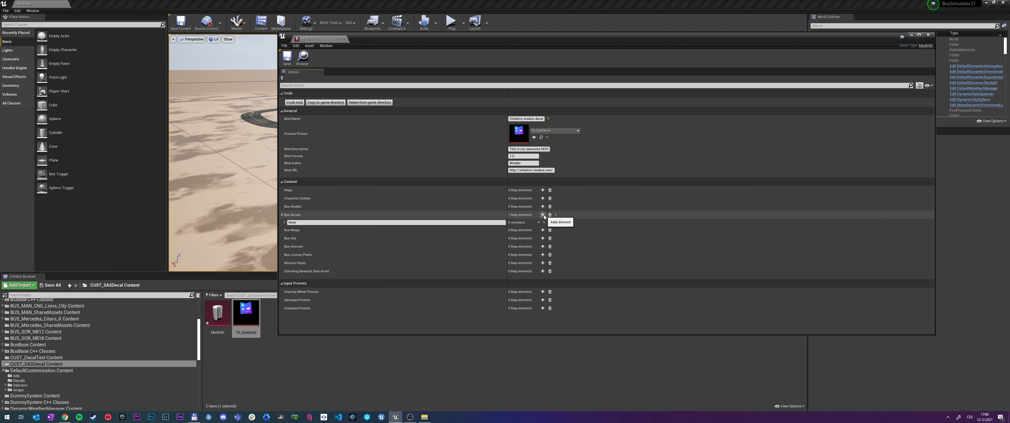
{"action": "double_click", "coordinate": [293, 223]}
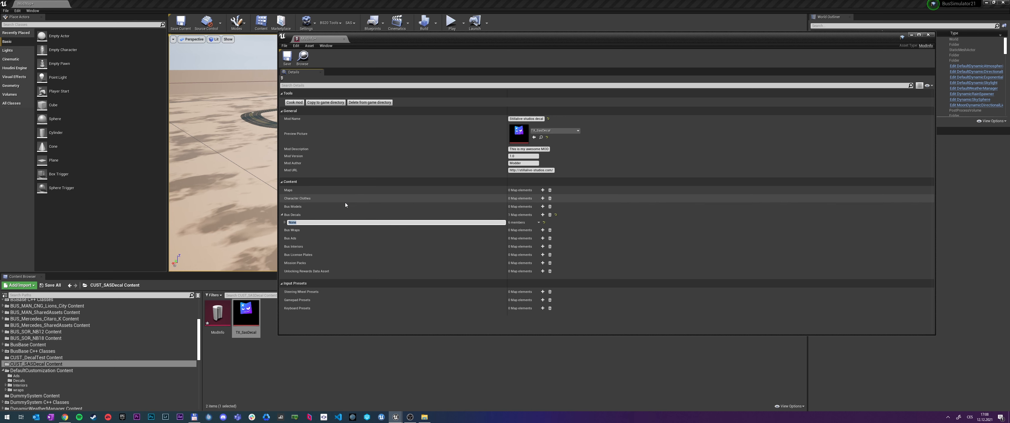
{"action": "type", "text": "CUST_SASD"}
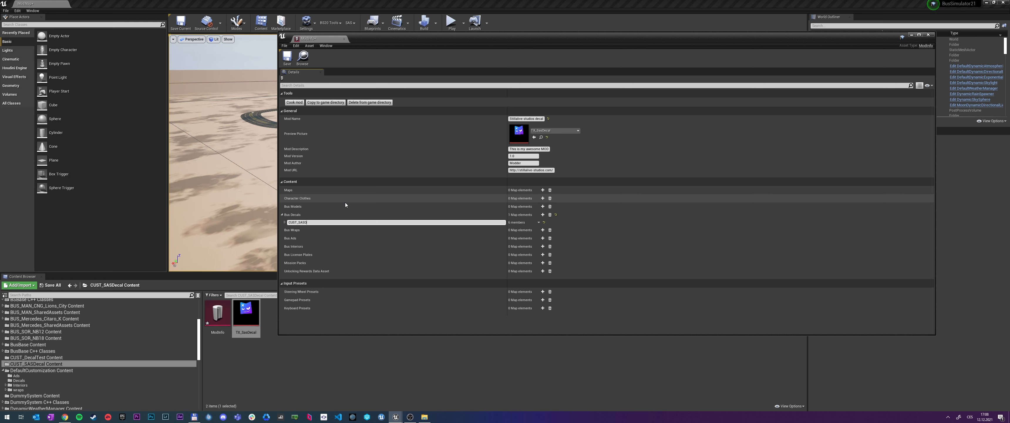
{"action": "type", "text": "l"}
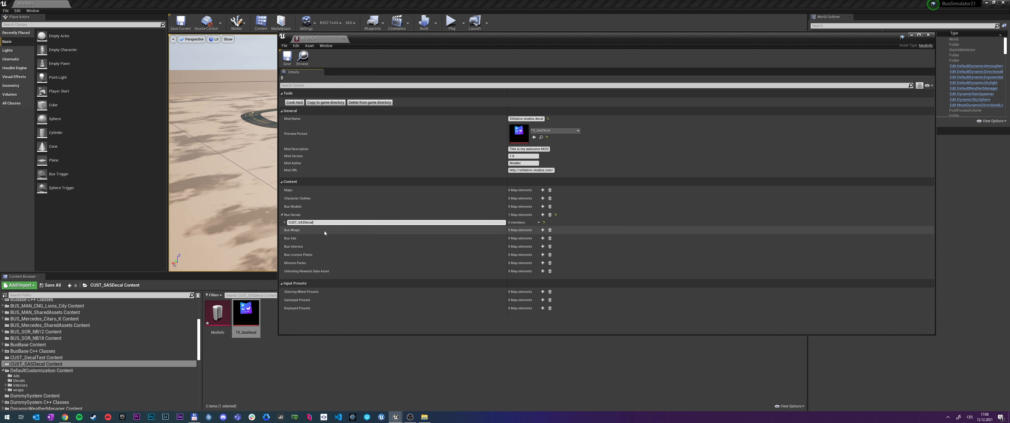
{"action": "left_click", "coordinate": [284, 222]}
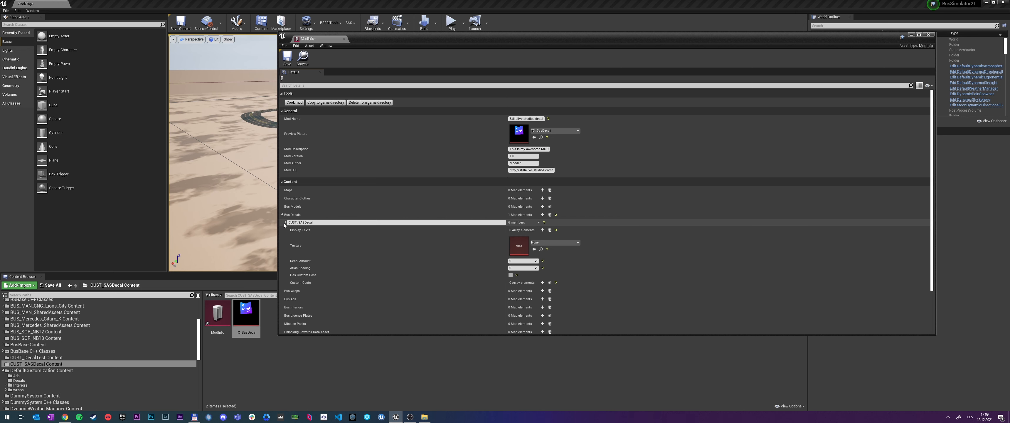
{"action": "scroll", "coordinate": [301, 241], "scroll_direction": "down", "scroll_amount": 1}
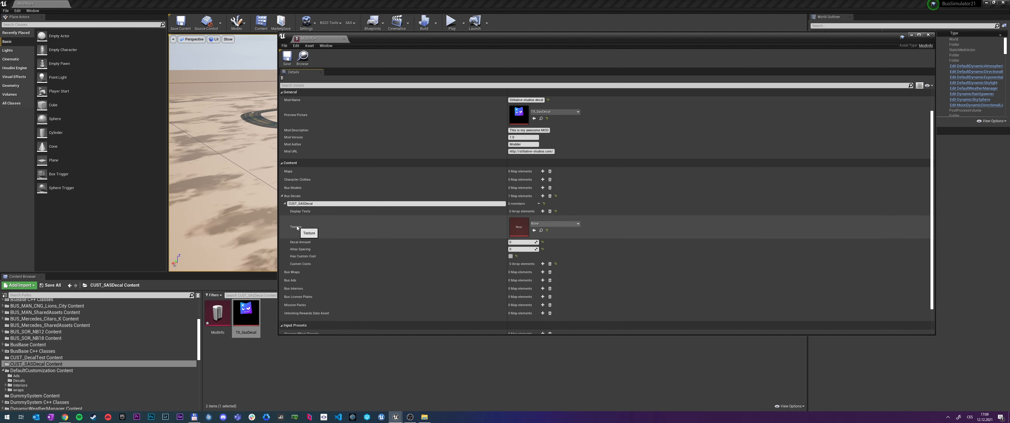
{"action": "left_click_drag", "start_coordinate": [246, 314], "coordinate": [519, 227]}
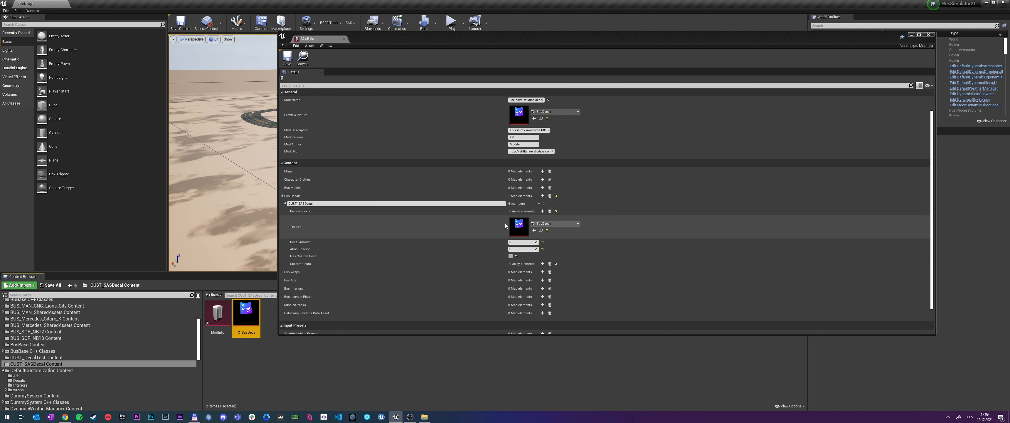